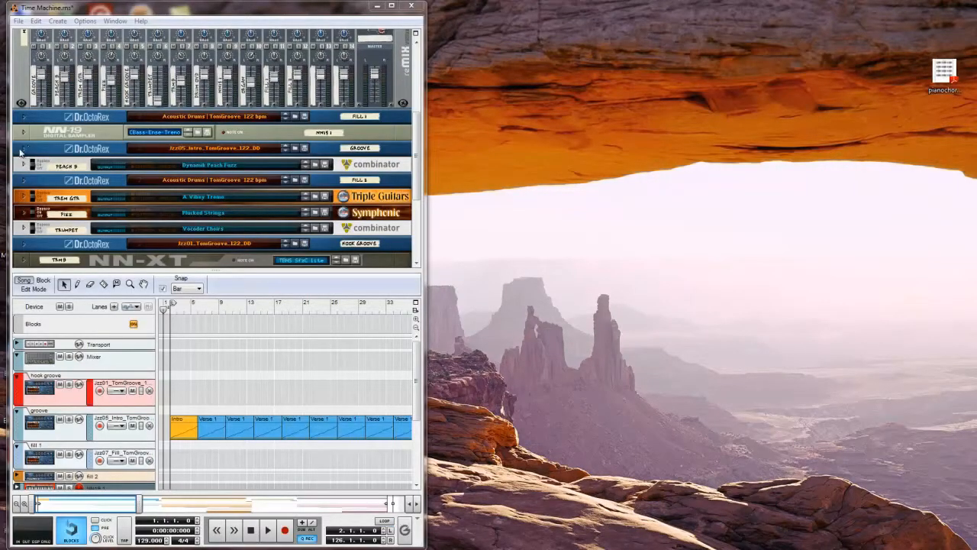
Open the patch browser of the groove Dr. OctoRex and go to the factory sound bank's Dr Rex Drum Loops folder.
{"action": "left_click", "coordinate": [23, 148]}
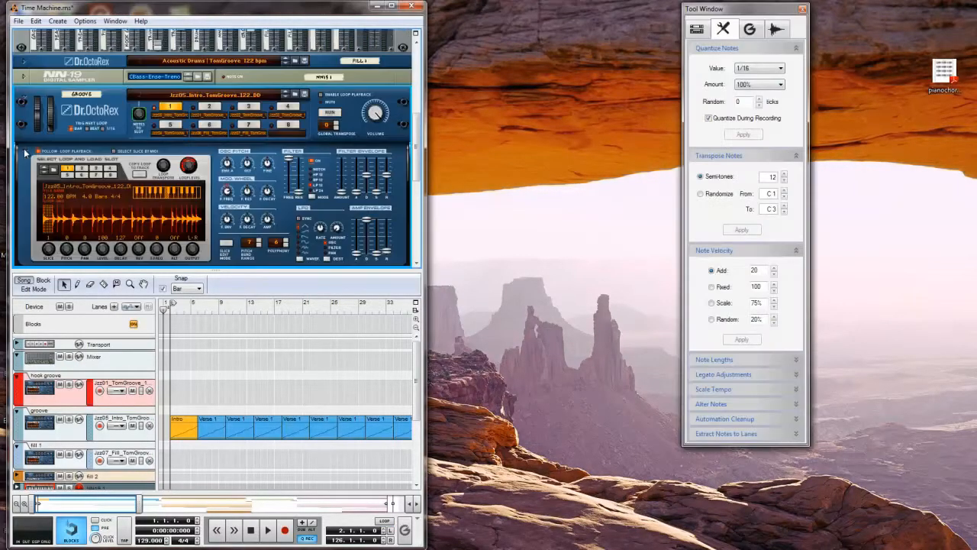
{"action": "left_click", "coordinate": [298, 95]}
{"action": "left_click", "coordinate": [190, 144]}
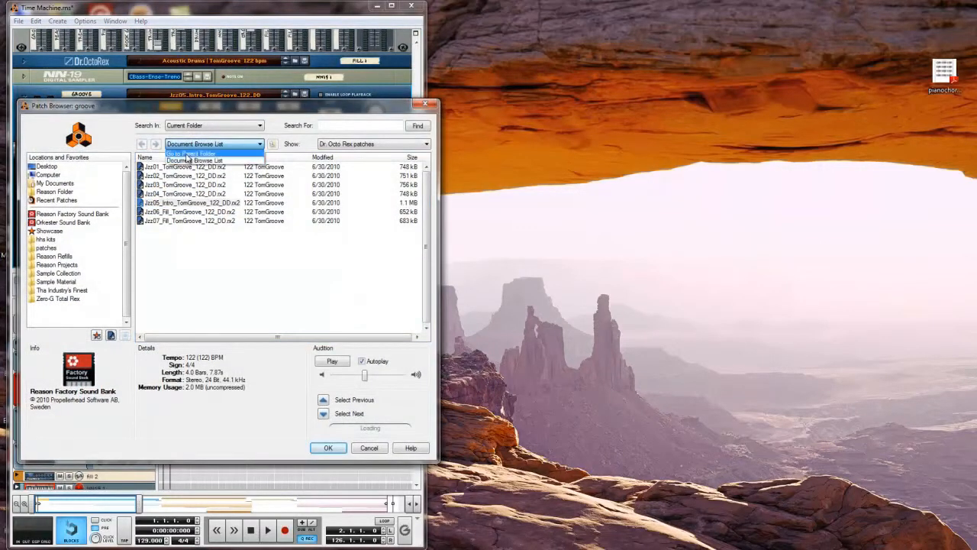
{"action": "left_click", "coordinate": [188, 161]}
{"action": "left_click", "coordinate": [191, 144]}
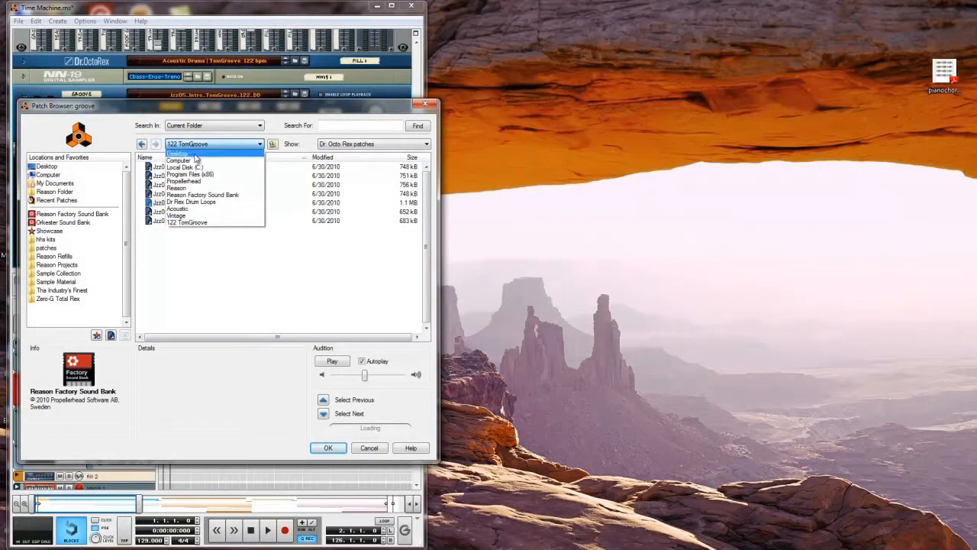
{"action": "left_click", "coordinate": [197, 195]}
{"action": "double_click", "coordinate": [180, 203]}
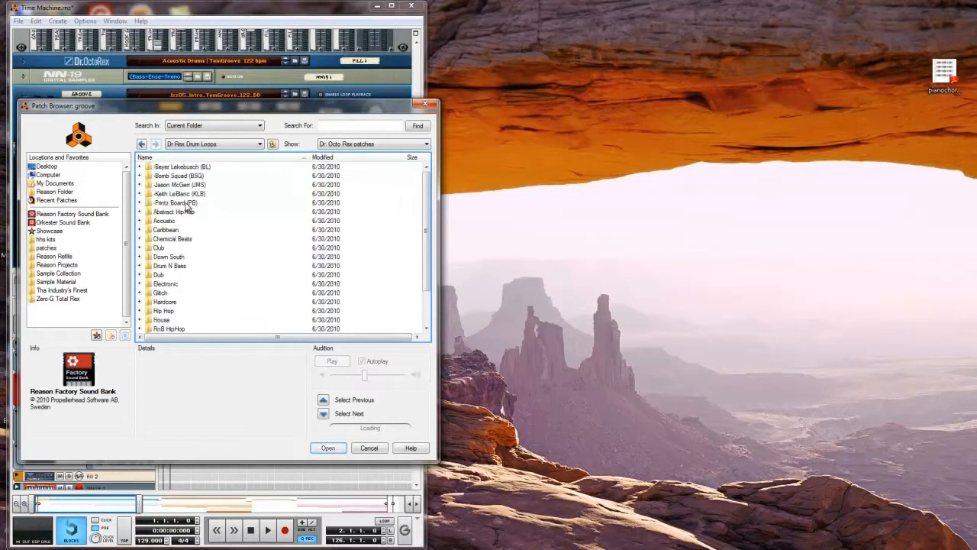
Audition Jzz05_Intro_TomGroove_122_DD.rx2 from the Acoustic, Vintage, 122 TomGroove folder and load it into the groove Dr. OctoRex.
{"action": "scroll", "coordinate": [186, 206], "scroll_direction": "down", "scroll_amount": 2}
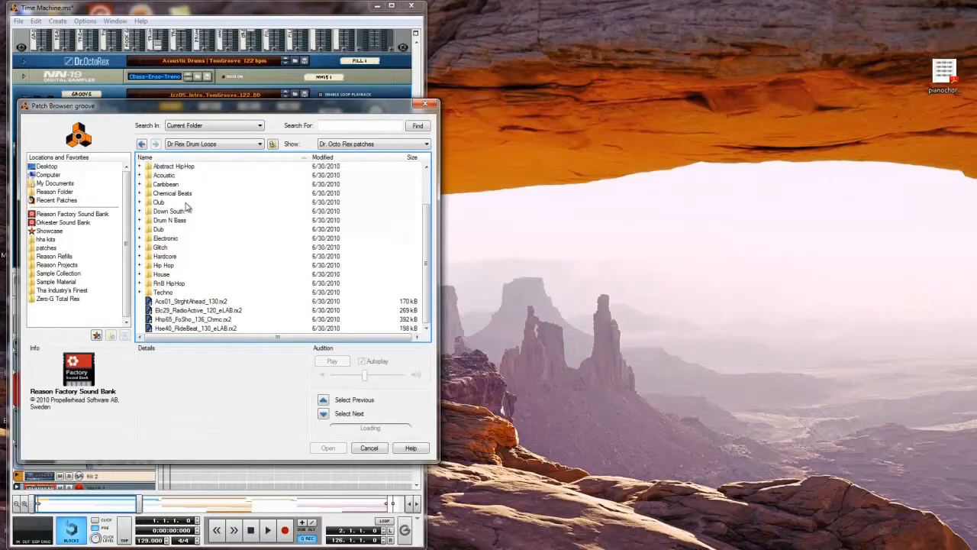
{"action": "double_click", "coordinate": [165, 177]}
{"action": "left_click", "coordinate": [165, 232]}
{"action": "double_click", "coordinate": [165, 231]}
{"action": "double_click", "coordinate": [164, 186]}
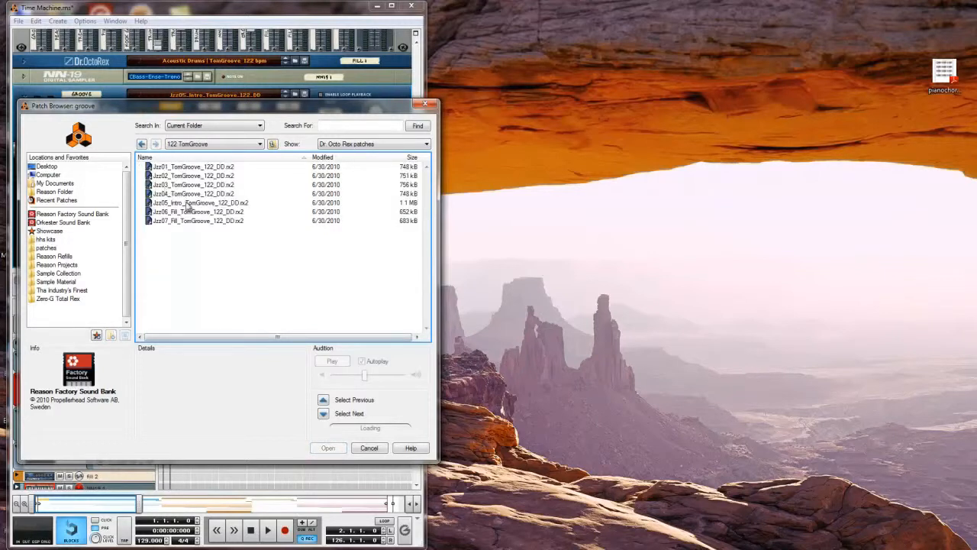
{"action": "left_click", "coordinate": [187, 203]}
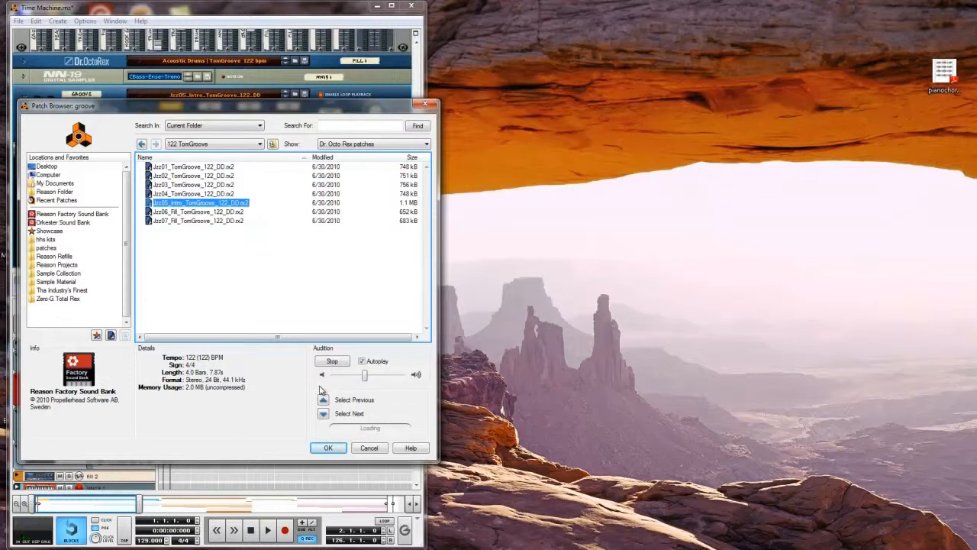
{"action": "left_click", "coordinate": [328, 448]}
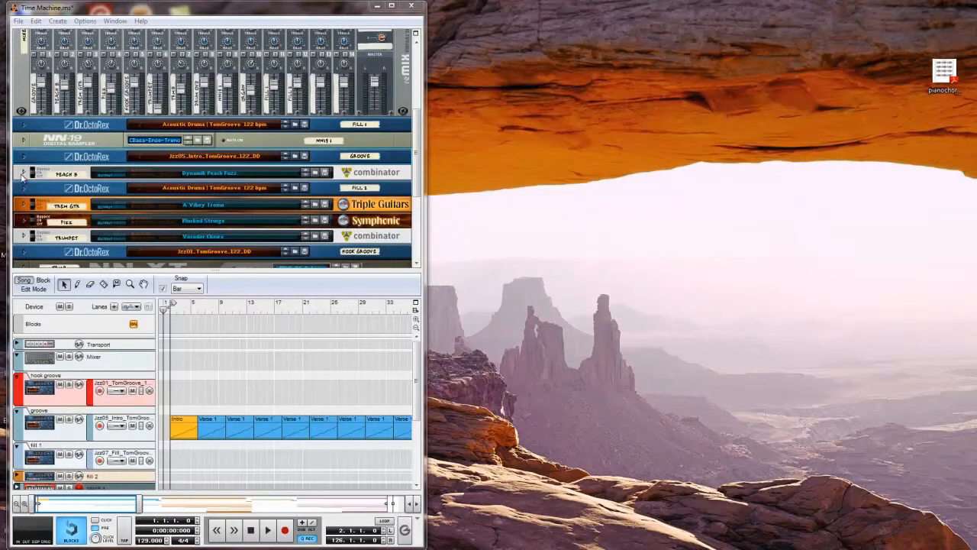
Expand the Peach B Combinator to show its devices and play the song.
{"action": "left_click", "coordinate": [23, 173]}
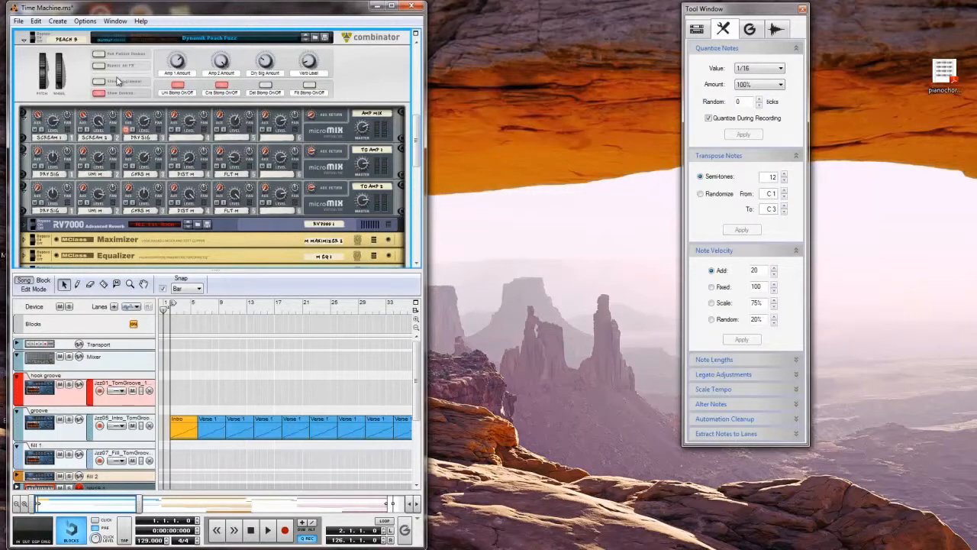
{"action": "scroll", "coordinate": [118, 78], "scroll_direction": "up", "scroll_amount": 4}
{"action": "left_click", "coordinate": [267, 530]}
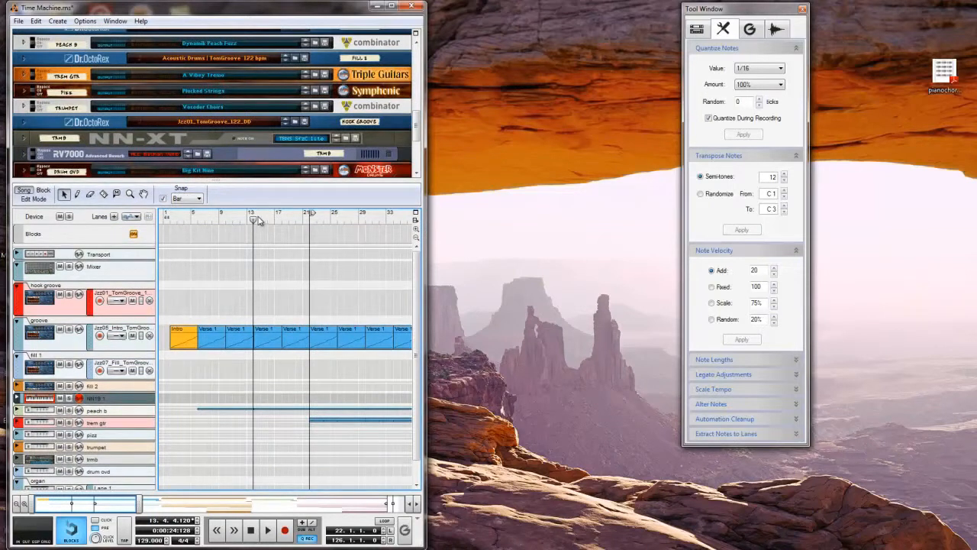
Move the playhead to bar 22, enlarge the rack area, and play the song with the Trem Gtr Combinator expanded.
{"action": "left_click_drag", "start_coordinate": [255, 220], "coordinate": [301, 221]}
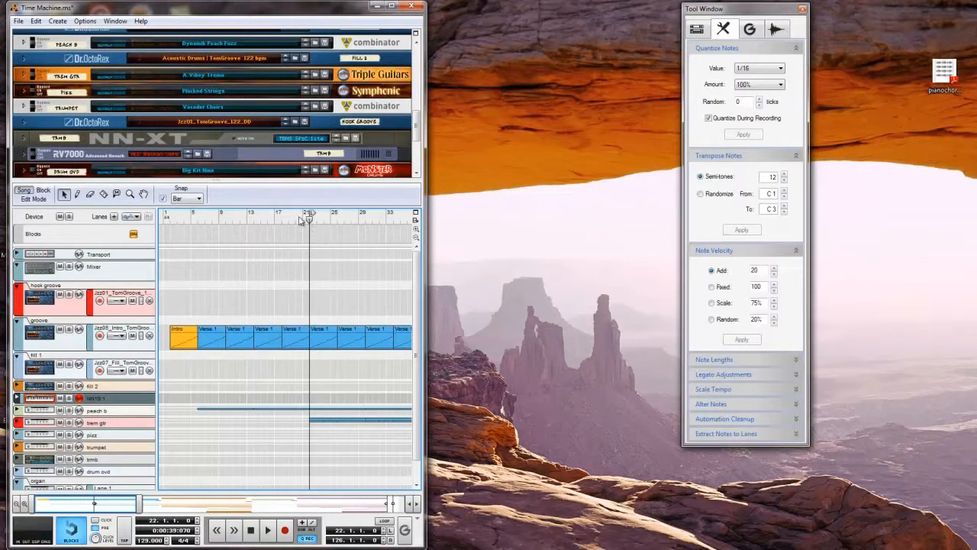
{"action": "left_click_drag", "start_coordinate": [262, 180], "coordinate": [272, 246]}
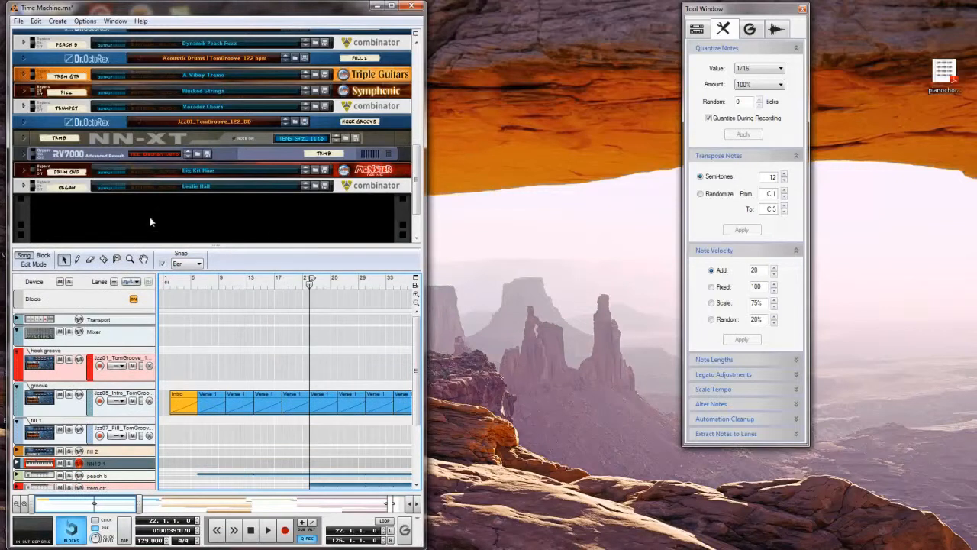
{"action": "scroll", "coordinate": [118, 187], "scroll_direction": "up", "scroll_amount": 2}
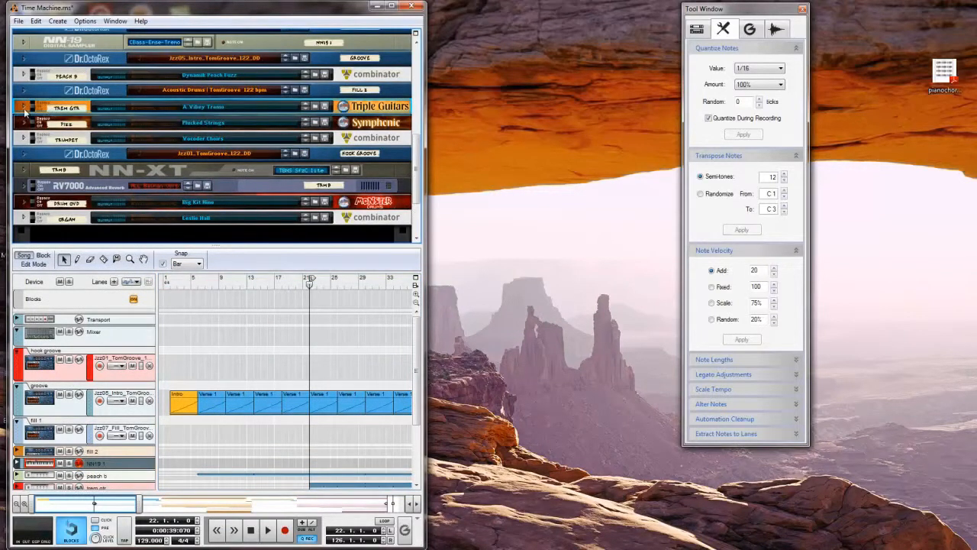
{"action": "left_click", "coordinate": [24, 108]}
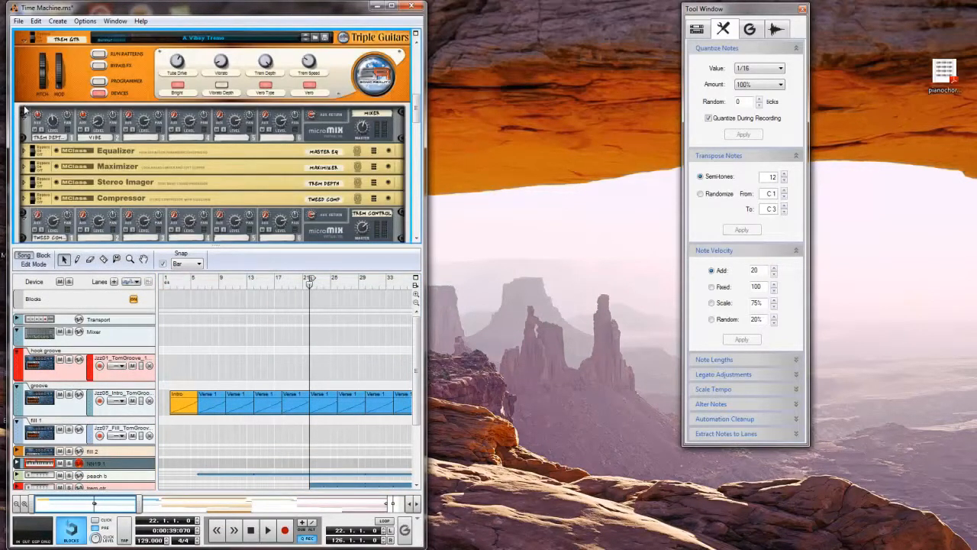
{"action": "left_click", "coordinate": [272, 532]}
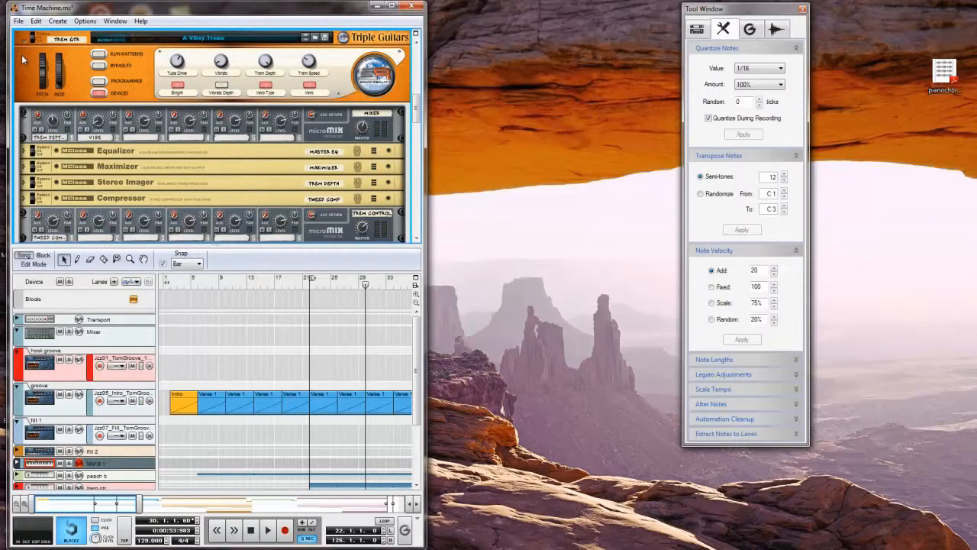
Examine the devices inside the Trem Gtr Combinator, including its NN-XT and the Subtractor tremolo generator.
{"action": "scroll", "coordinate": [34, 118], "scroll_direction": "down", "scroll_amount": 12}
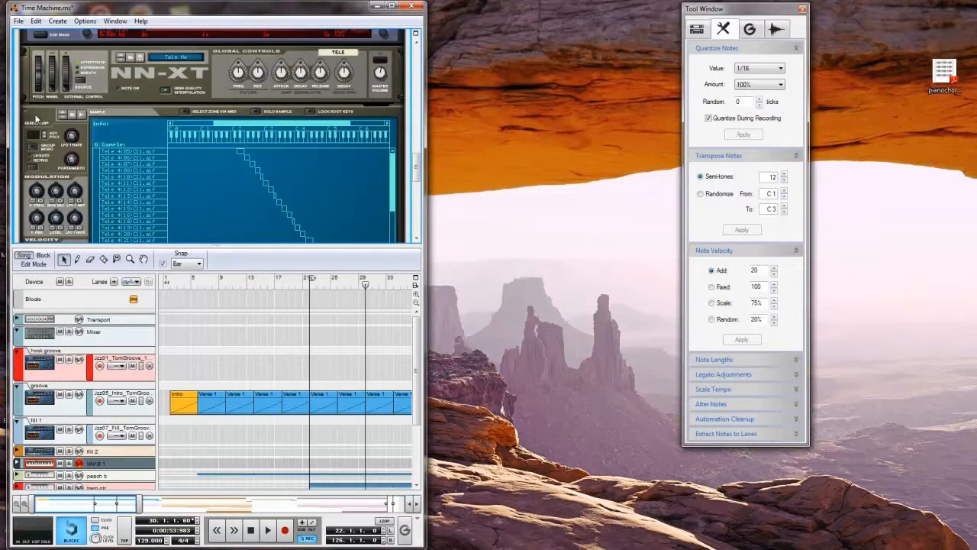
{"action": "scroll", "coordinate": [36, 119], "scroll_direction": "down", "scroll_amount": 1}
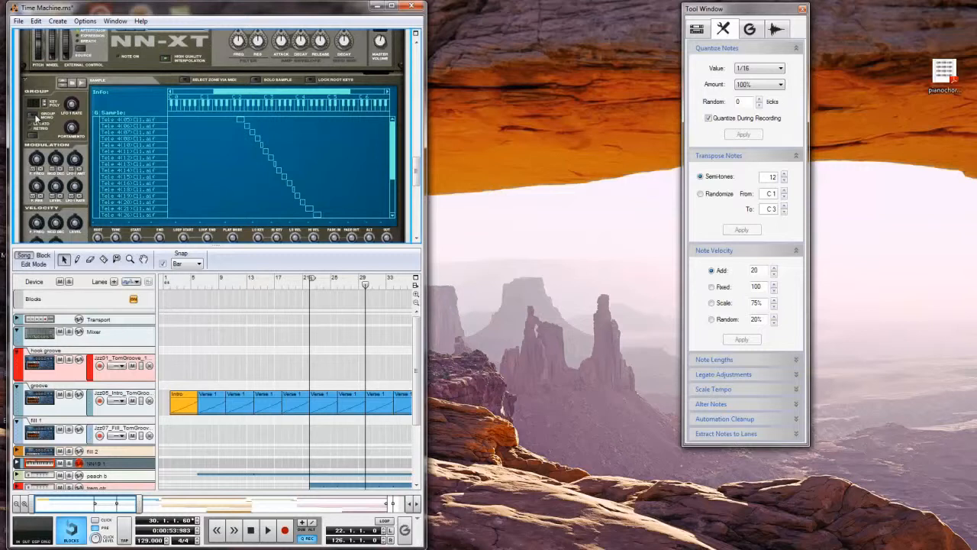
{"action": "scroll", "coordinate": [35, 118], "scroll_direction": "up", "scroll_amount": 4}
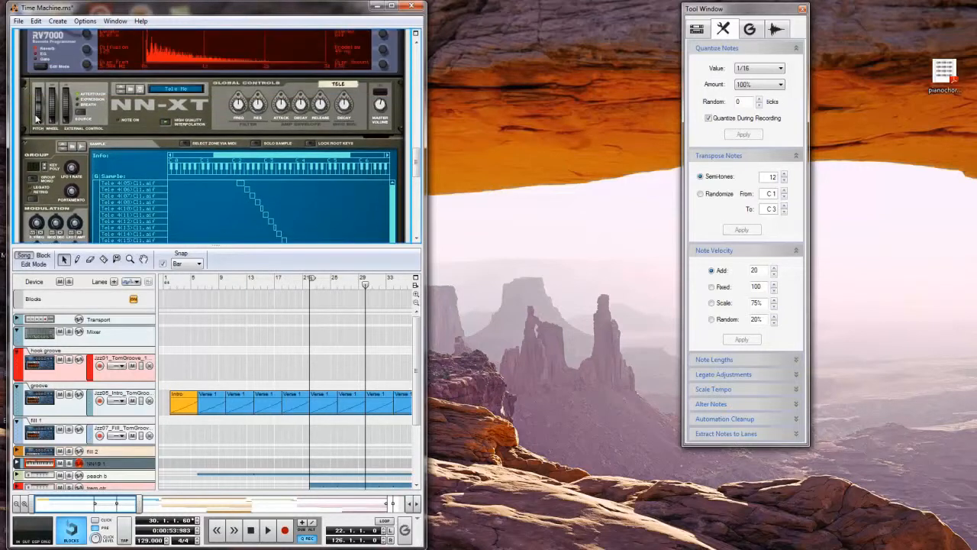
{"action": "scroll", "coordinate": [35, 119], "scroll_direction": "up", "scroll_amount": 5}
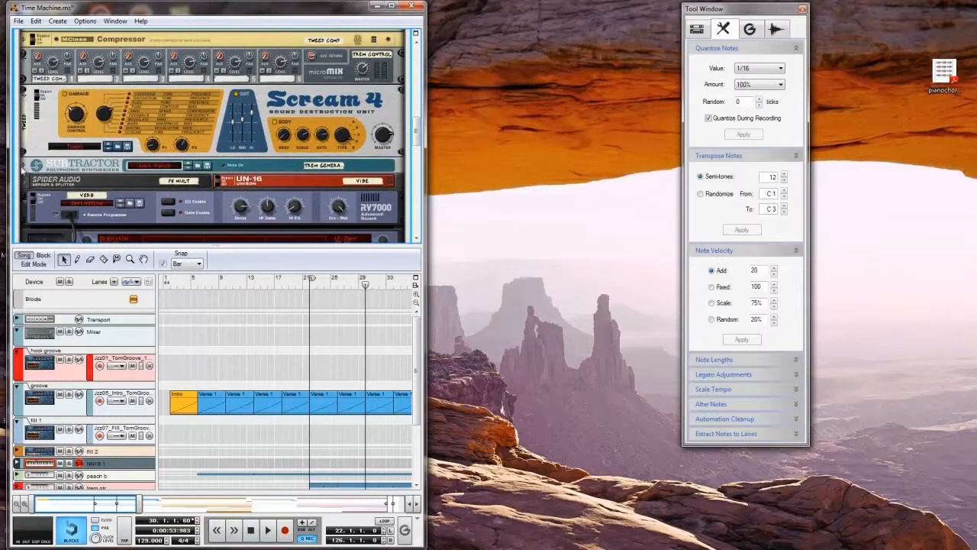
{"action": "left_click", "coordinate": [25, 165]}
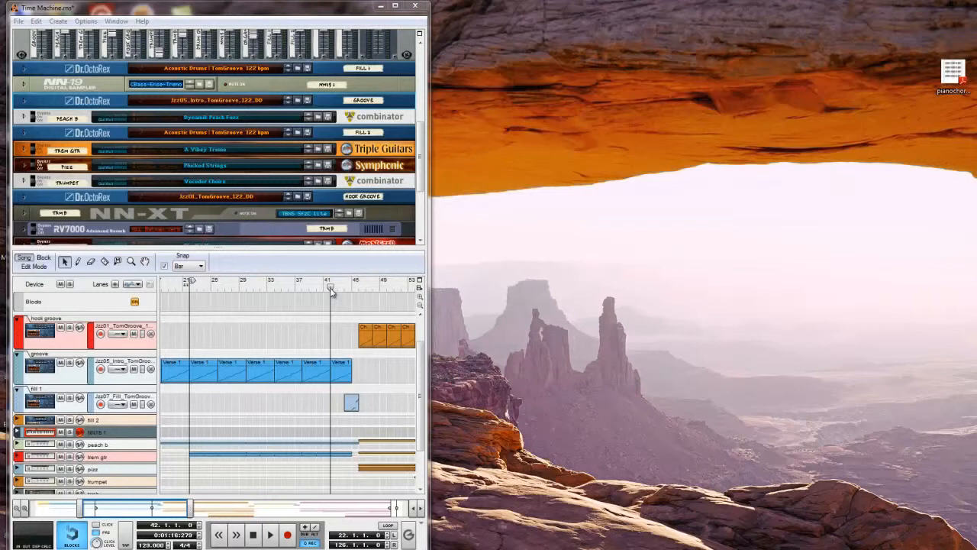
Expand the Fill 1 Dr. OctoRex, preview its loop, and select loop slot 2.
{"action": "left_click", "coordinate": [24, 69]}
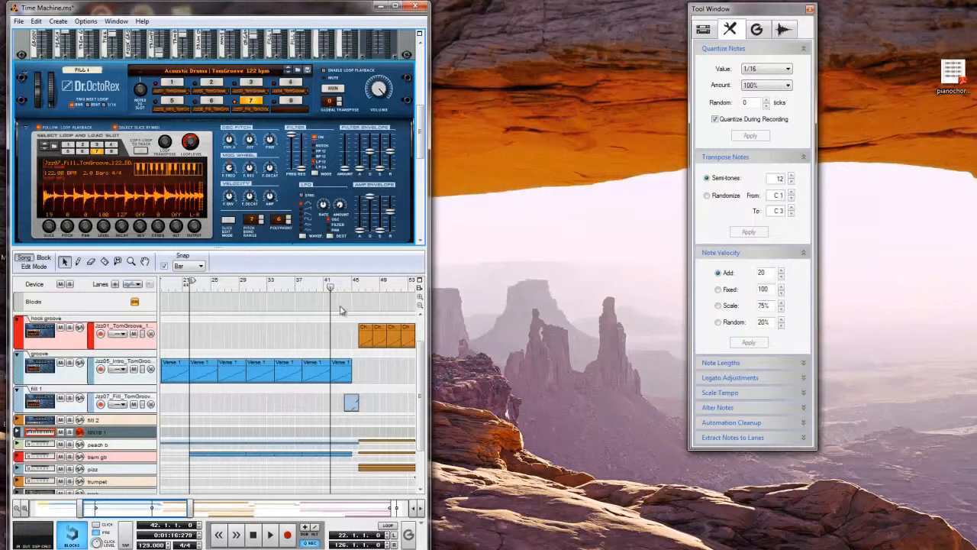
{"action": "left_click", "coordinate": [332, 89]}
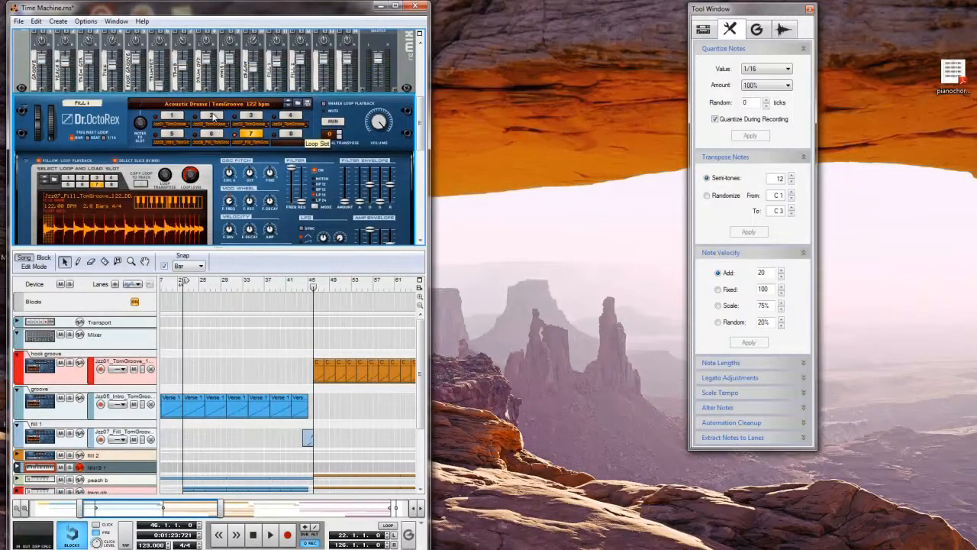
{"action": "left_click", "coordinate": [212, 116]}
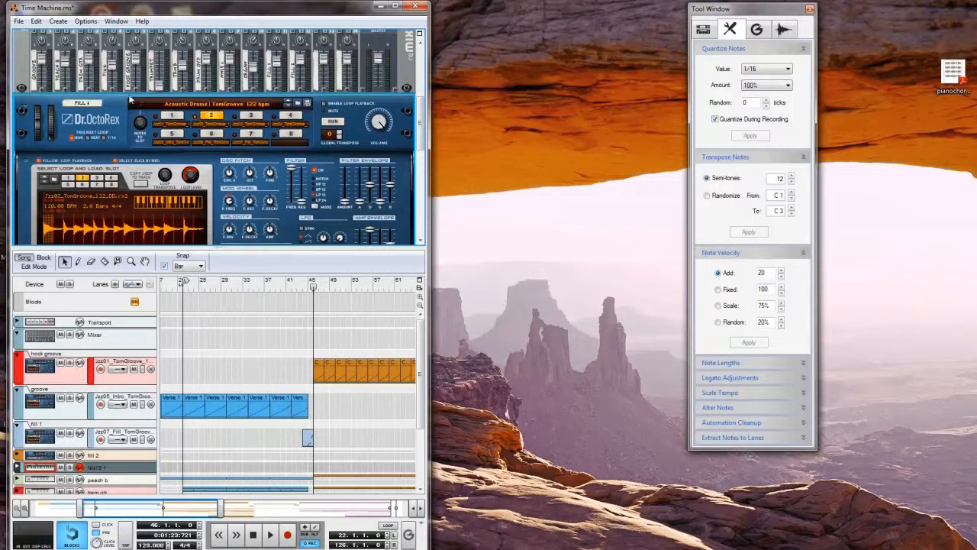
Solo the hook groove track and play it from bar 46.
{"action": "scroll", "coordinate": [161, 109], "scroll_direction": "up", "scroll_amount": 1}
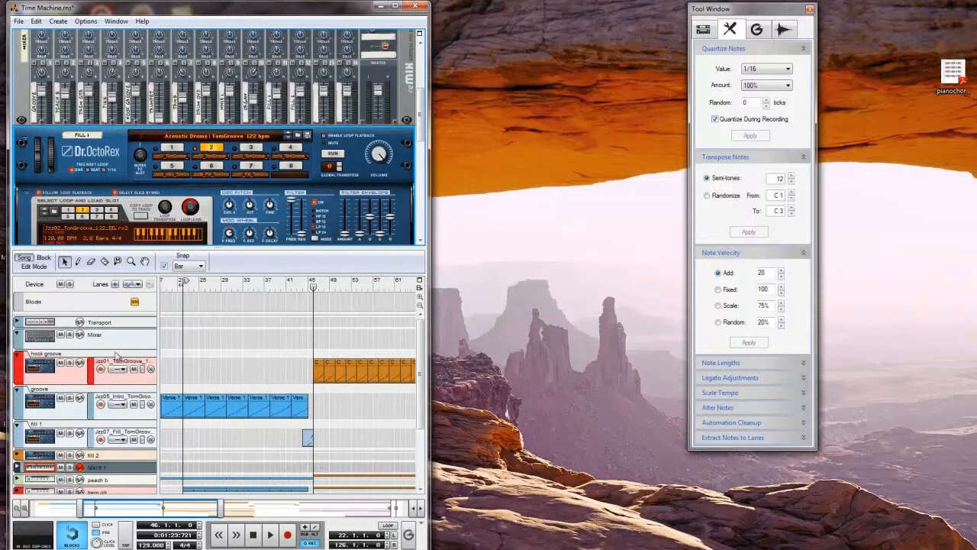
{"action": "left_click", "coordinate": [69, 363]}
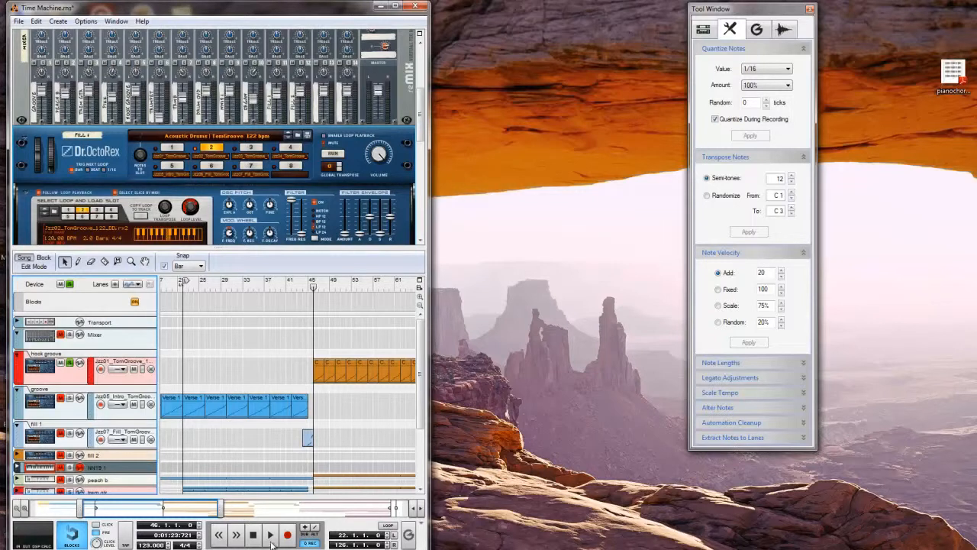
{"action": "left_click", "coordinate": [271, 538]}
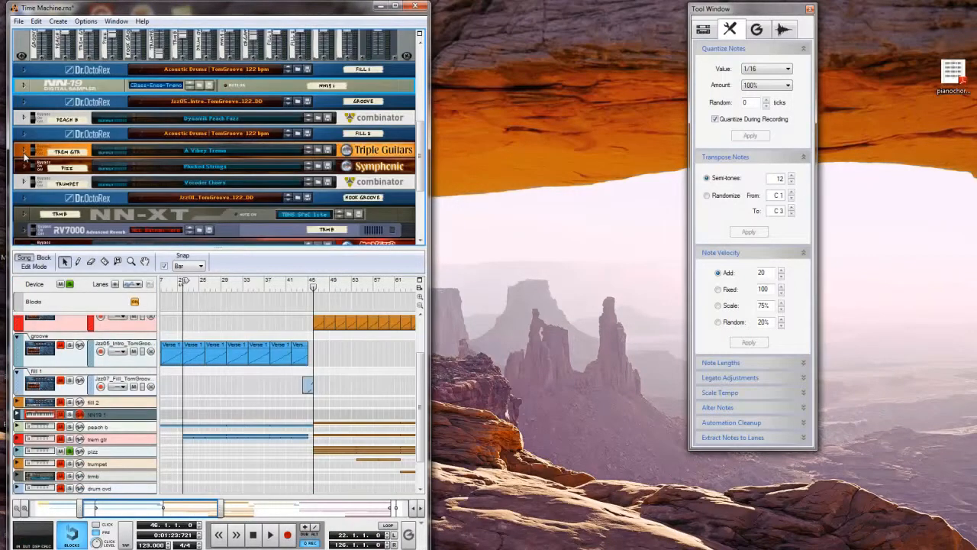
Expand the Pizz Symphonic Combinator and play the soloed pizz track from bar 46.
{"action": "scroll", "coordinate": [24, 157], "scroll_direction": "down", "scroll_amount": 1}
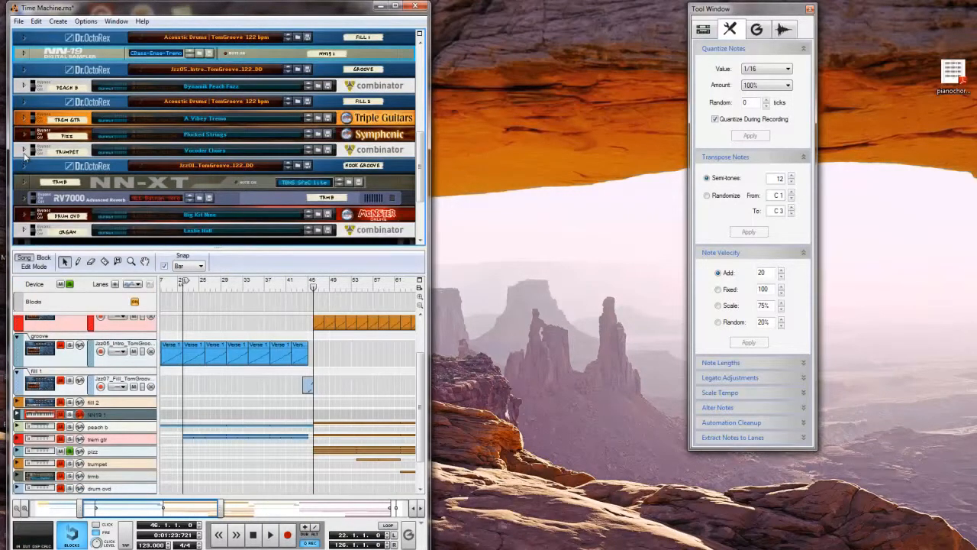
{"action": "left_click", "coordinate": [24, 135]}
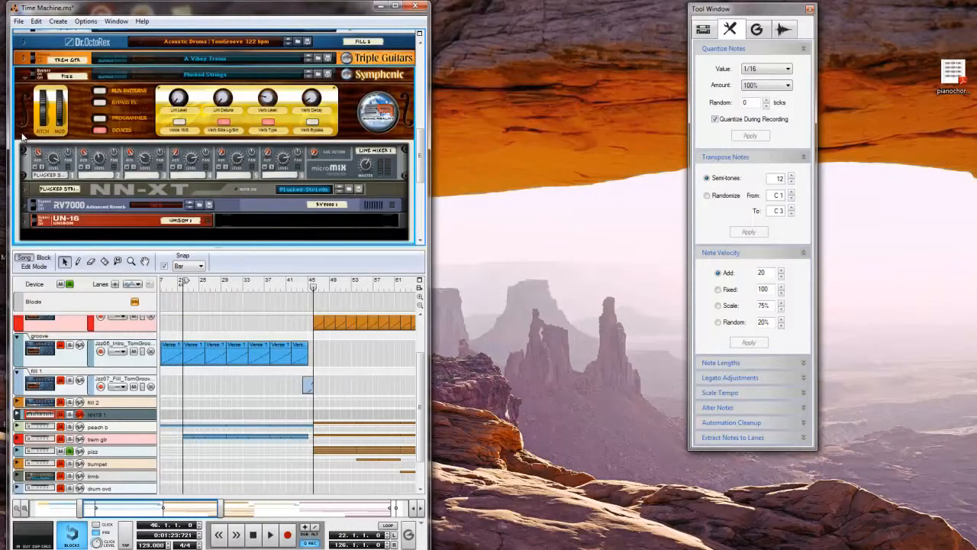
{"action": "left_click", "coordinate": [270, 539]}
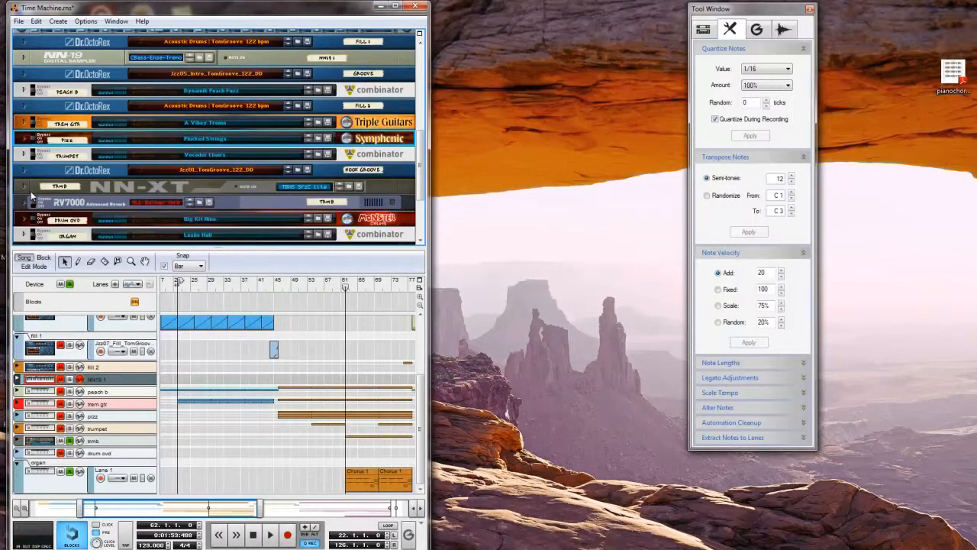
Expand the Trmb NN-XT and examine its remote editor.
{"action": "left_click", "coordinate": [24, 187]}
{"action": "scroll", "coordinate": [23, 99], "scroll_direction": "down", "scroll_amount": 3}
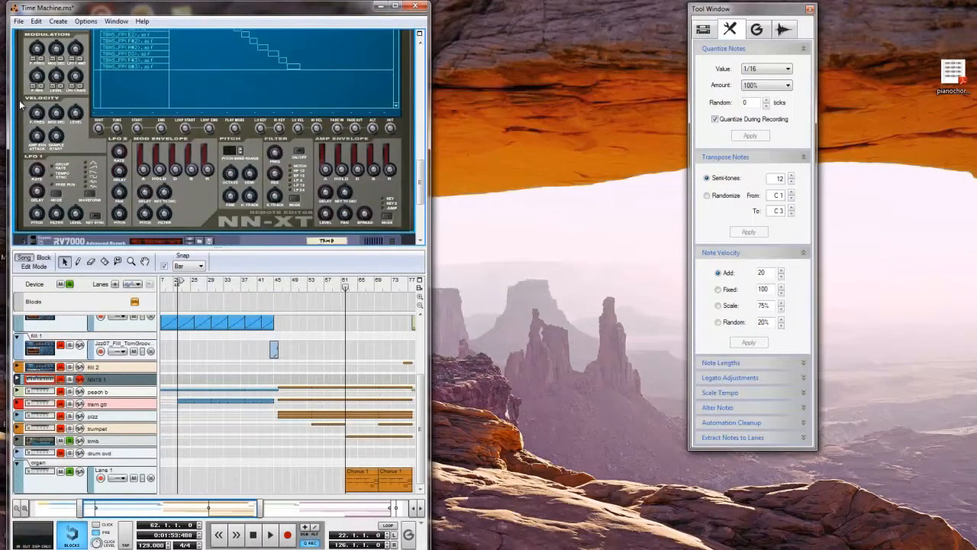
{"action": "scroll", "coordinate": [20, 103], "scroll_direction": "down", "scroll_amount": 2}
Expand the Organ Combinator, play the soloed tracks from bar 62, and stop playback.
{"action": "left_click", "coordinate": [25, 211]}
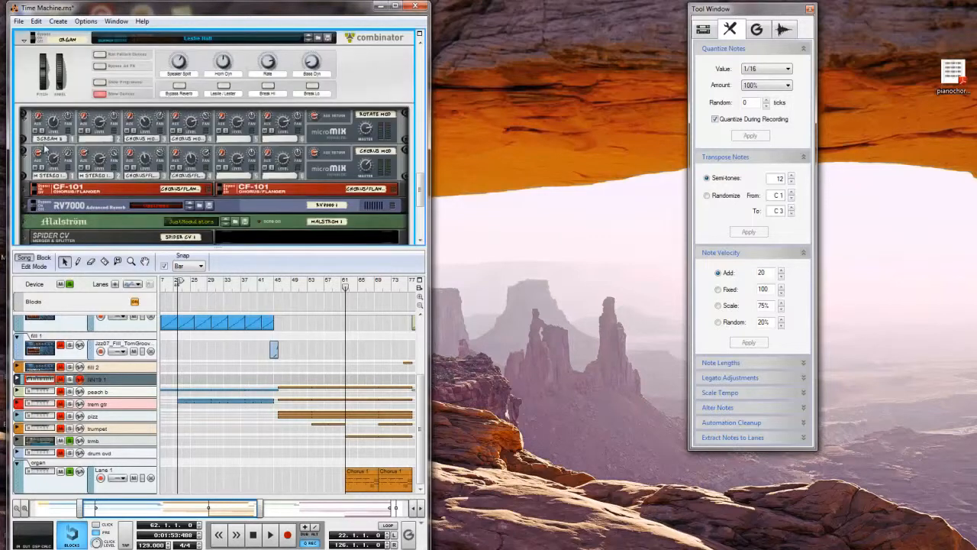
{"action": "left_click", "coordinate": [271, 534]}
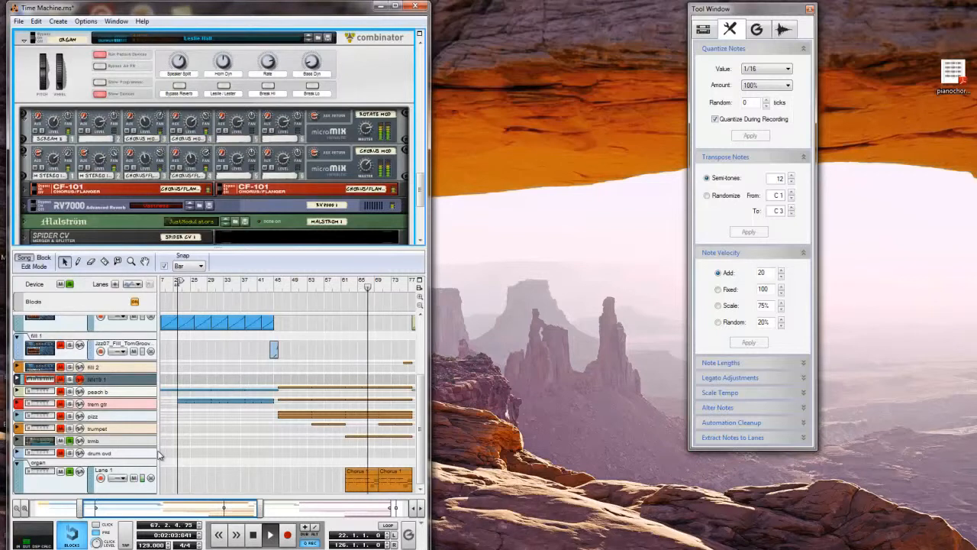
{"action": "left_click", "coordinate": [253, 536]}
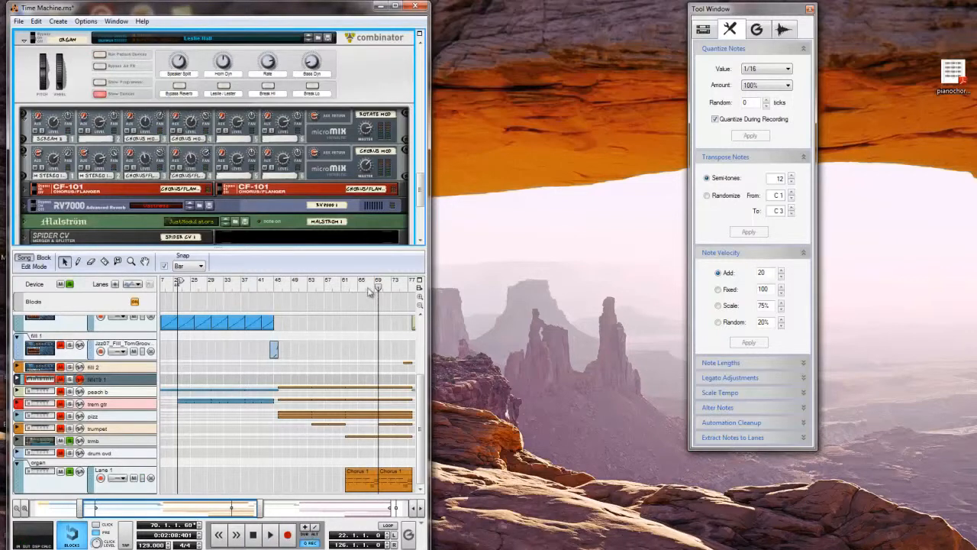
Move the playhead back to bar 46 and play the chorus with all tracks sounding.
{"action": "left_click_drag", "start_coordinate": [378, 287], "coordinate": [280, 296]}
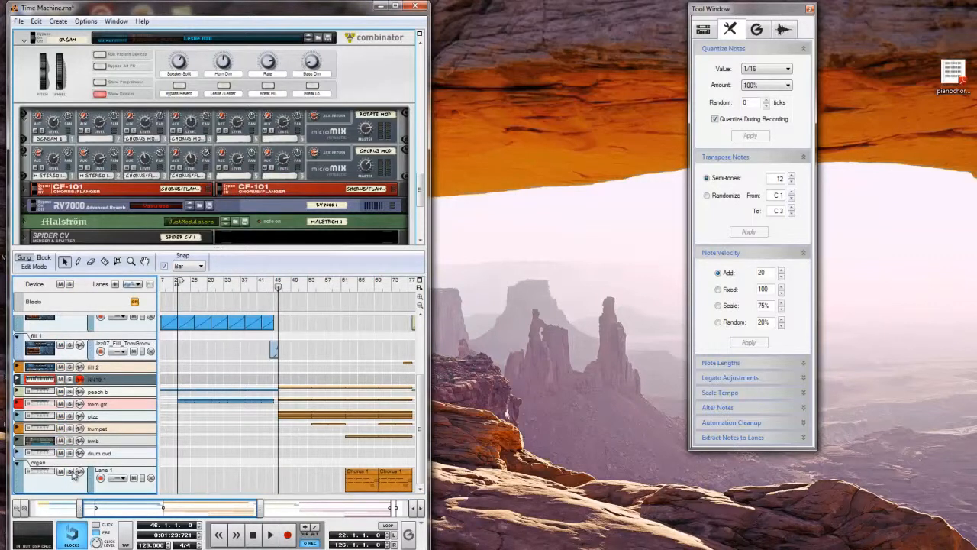
{"action": "key", "text": "space"}
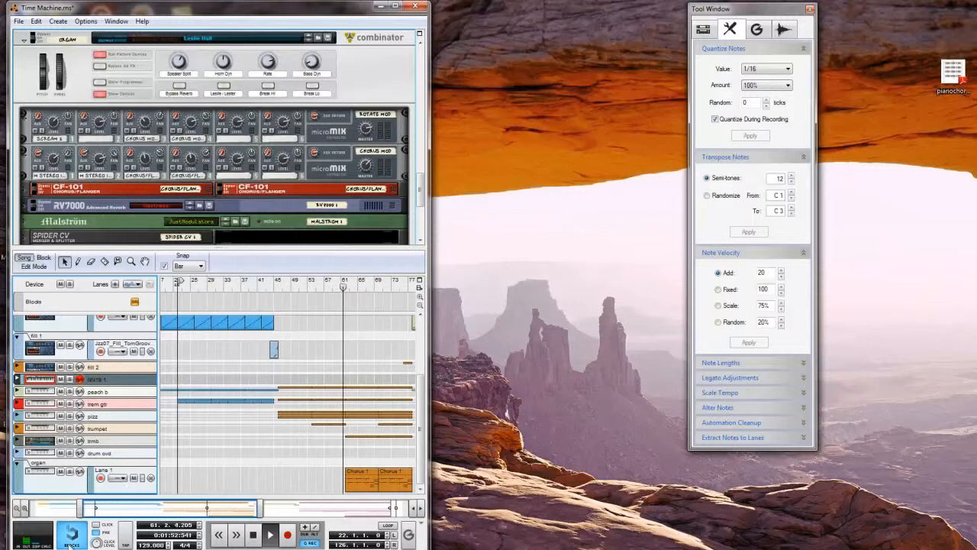
{"action": "left_click_drag", "start_coordinate": [259, 508], "coordinate": [281, 509]}
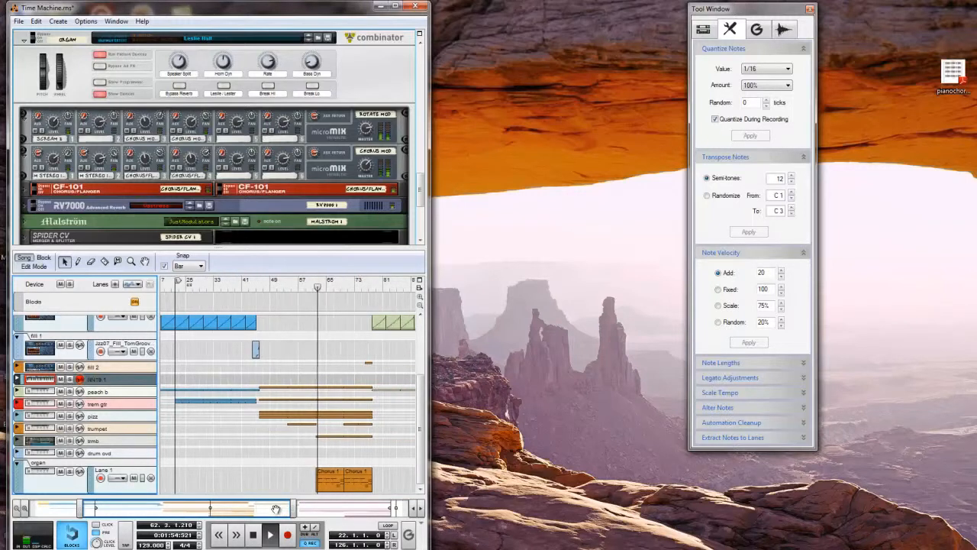